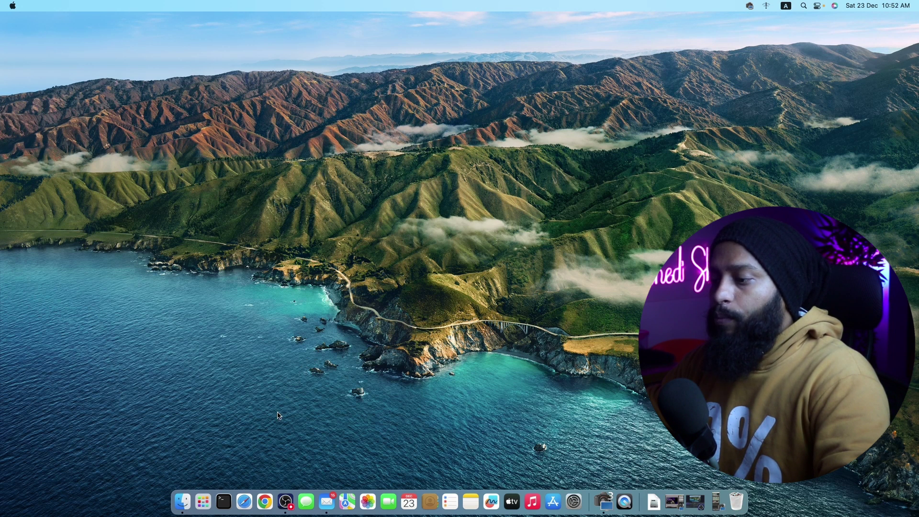
In Safari, search Google for 'resolve 18' from the Google favourite.
left_click(244, 501)
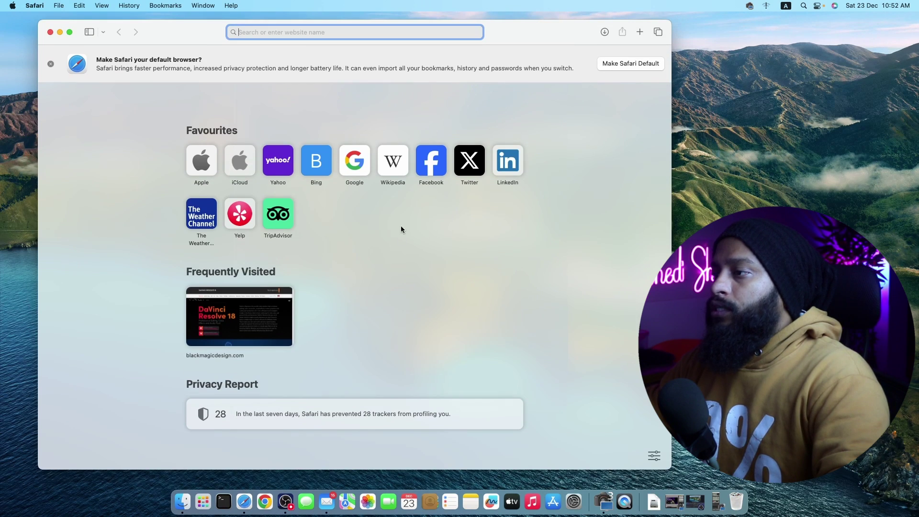
left_click(355, 161)
left_click_drag(518, 31, 560, 28)
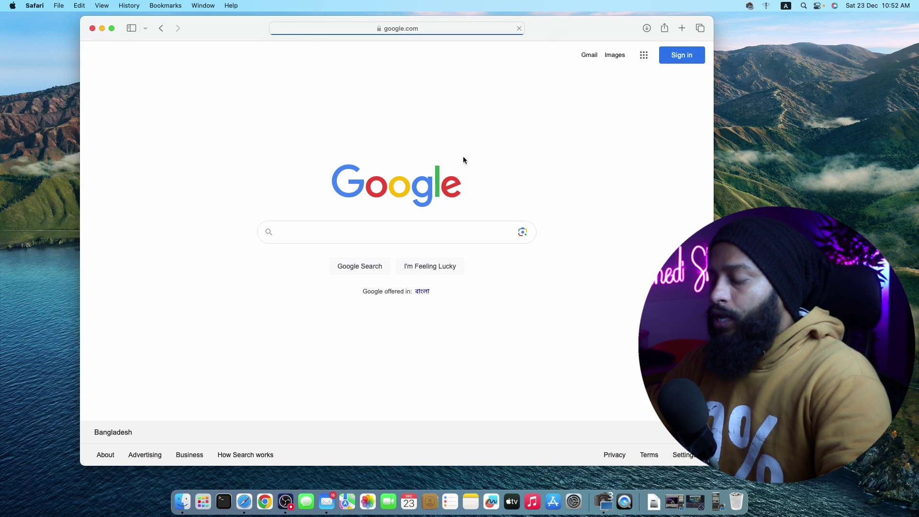
type("res")
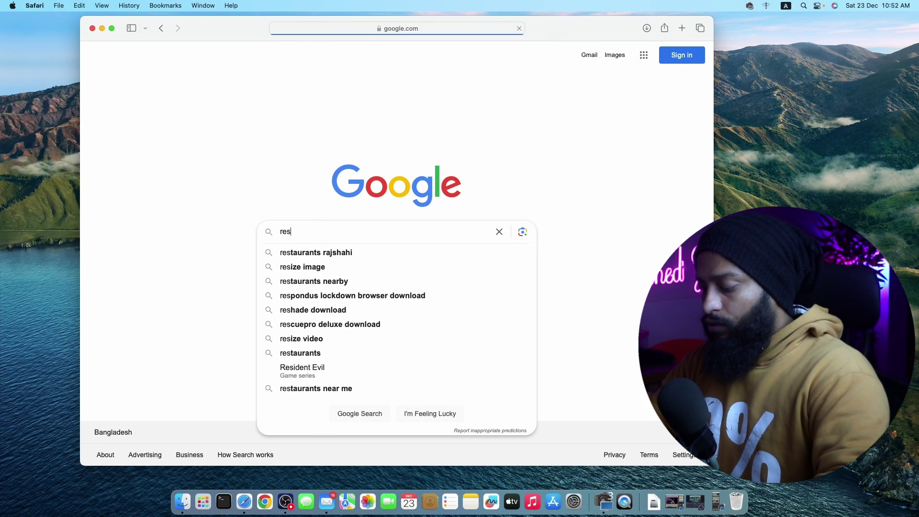
type("olve 18")
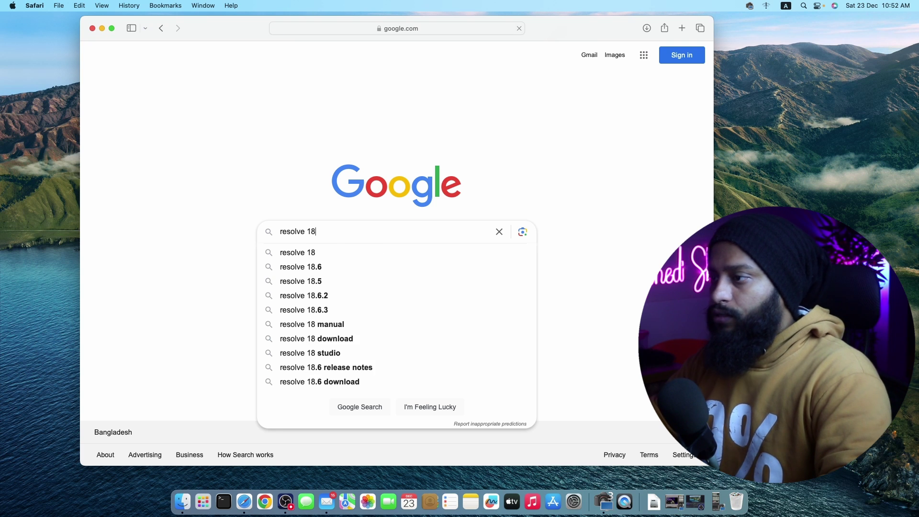
key("Return")
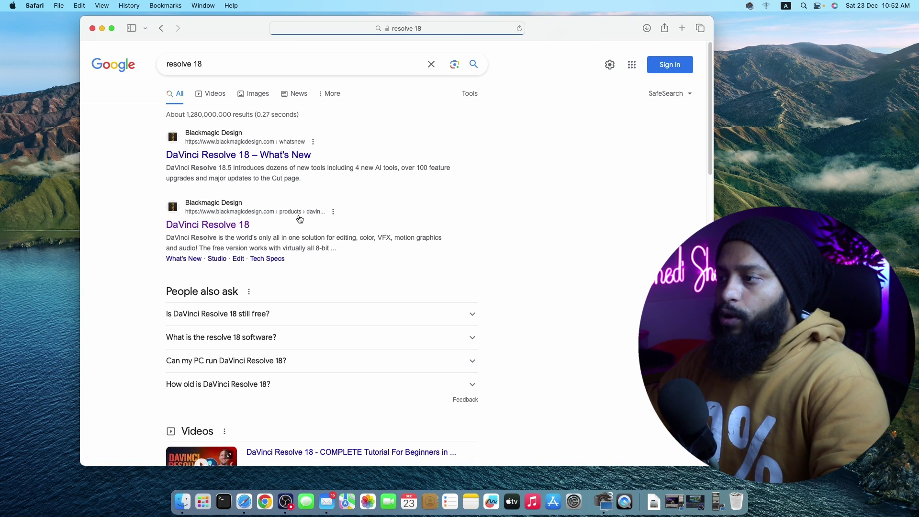
Open the DaVinci Resolve 18 product page and bring up its Free Download Now options.
left_click(204, 224)
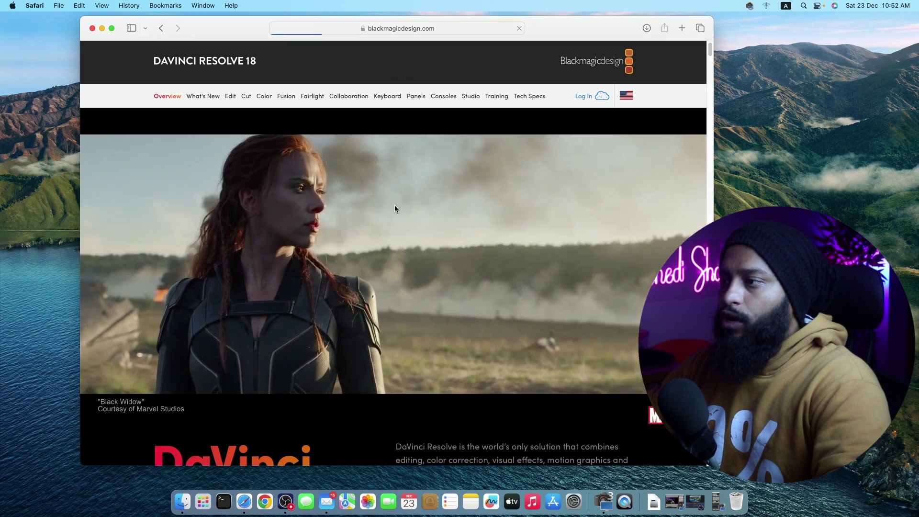
scroll(395, 206, "down", 6)
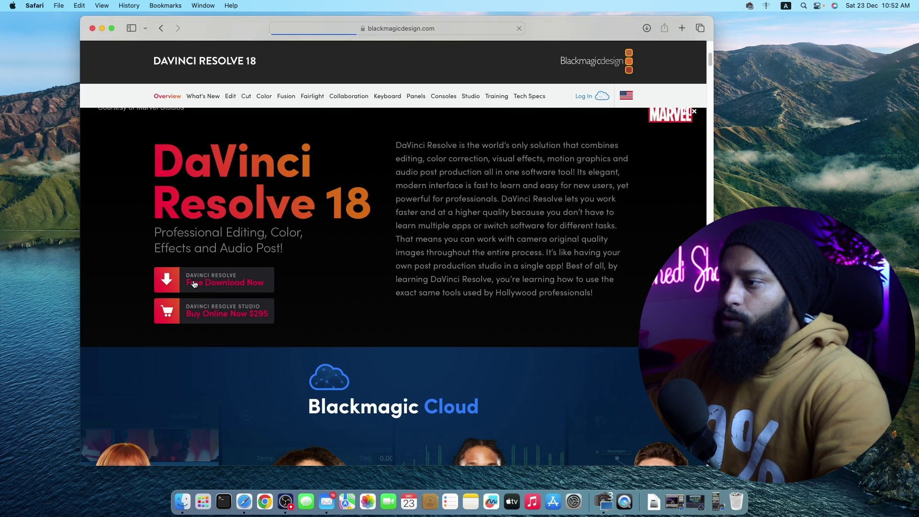
left_click(220, 286)
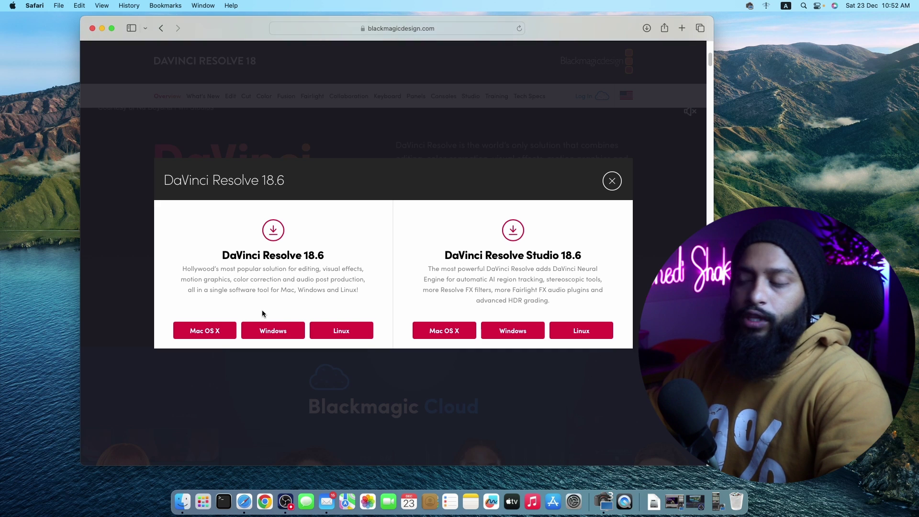
Choose the Mac OS X download of DaVinci Resolve 18.6 and scroll through the registration form.
left_click(204, 330)
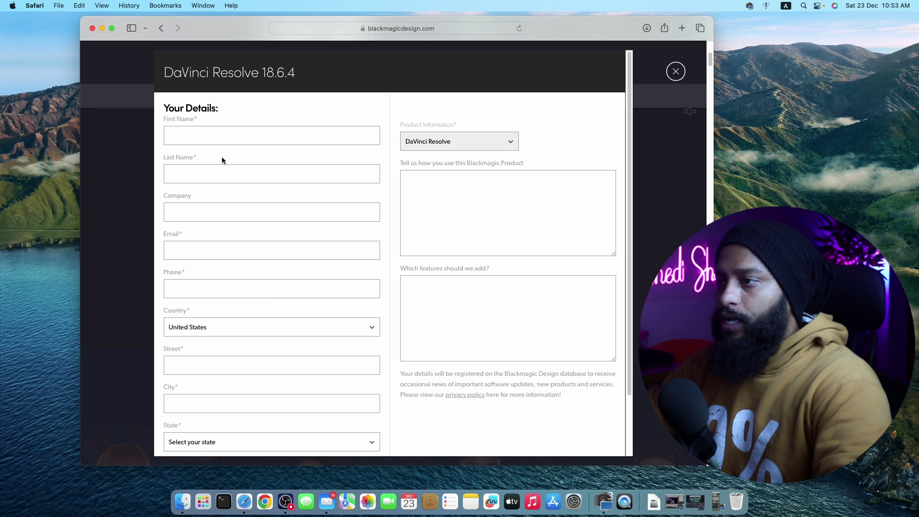
scroll(374, 368, "down", 3)
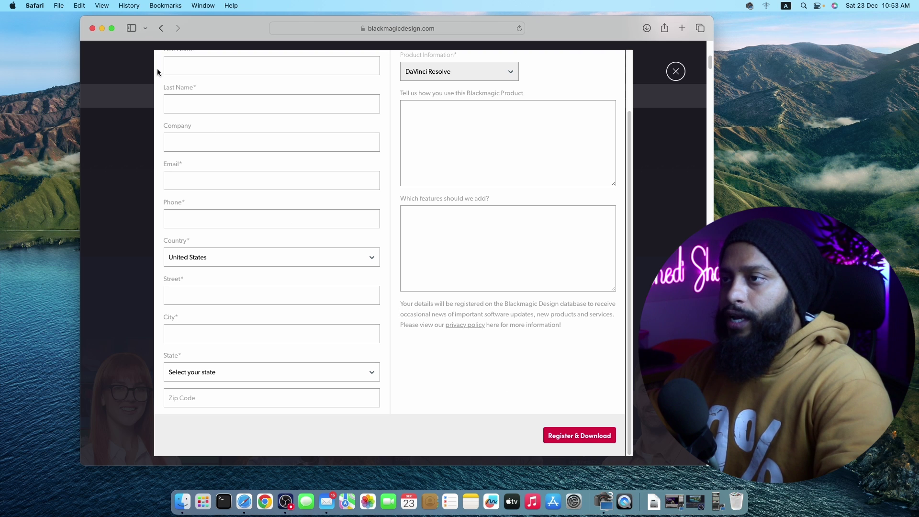
Close Safari and open DaVinci_Resolve_18.6.4_Mac.dmg from the Downloads folder in Finder.
left_click(92, 29)
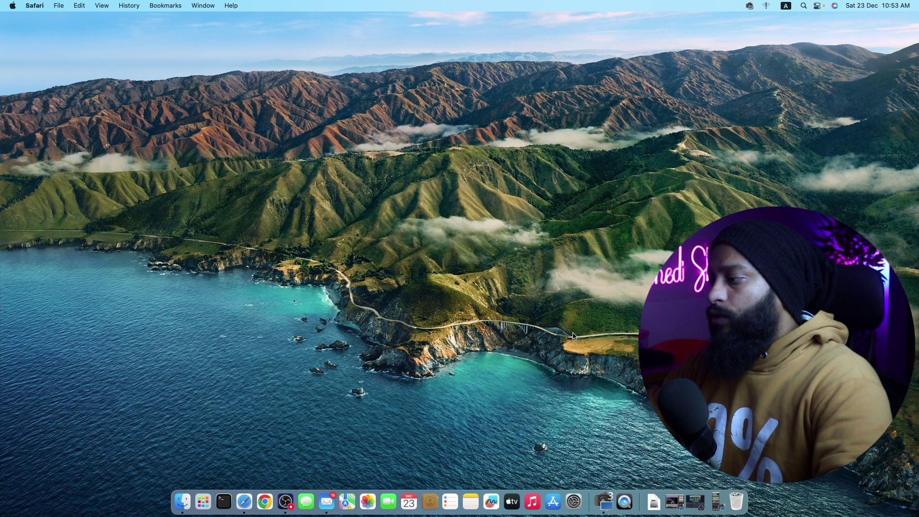
left_click(654, 502)
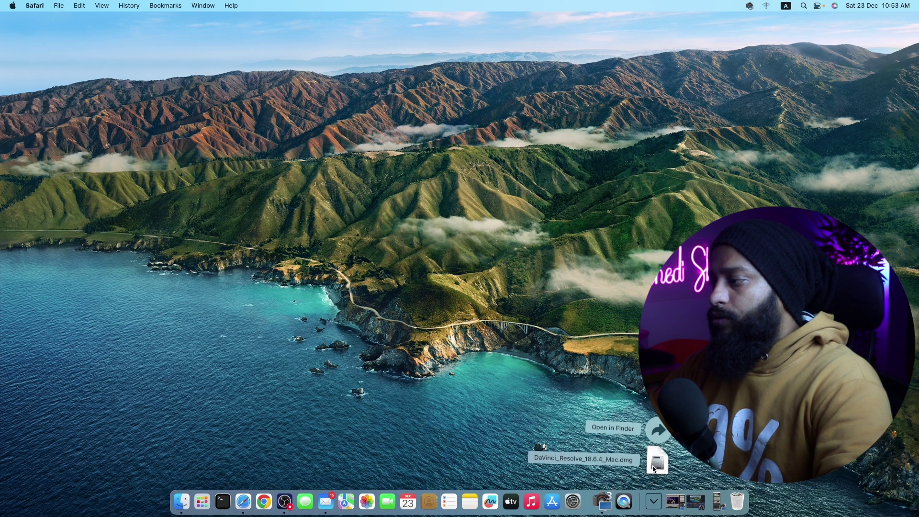
left_click(655, 445)
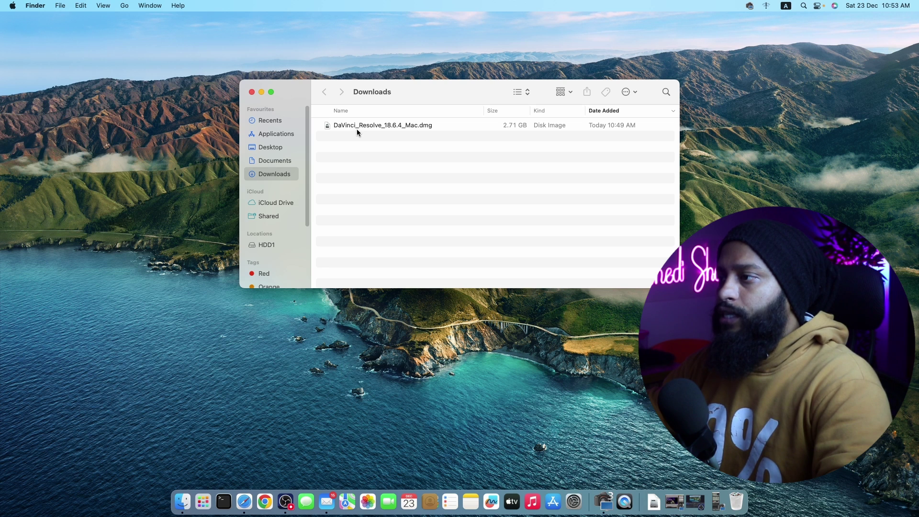
double_click(422, 124)
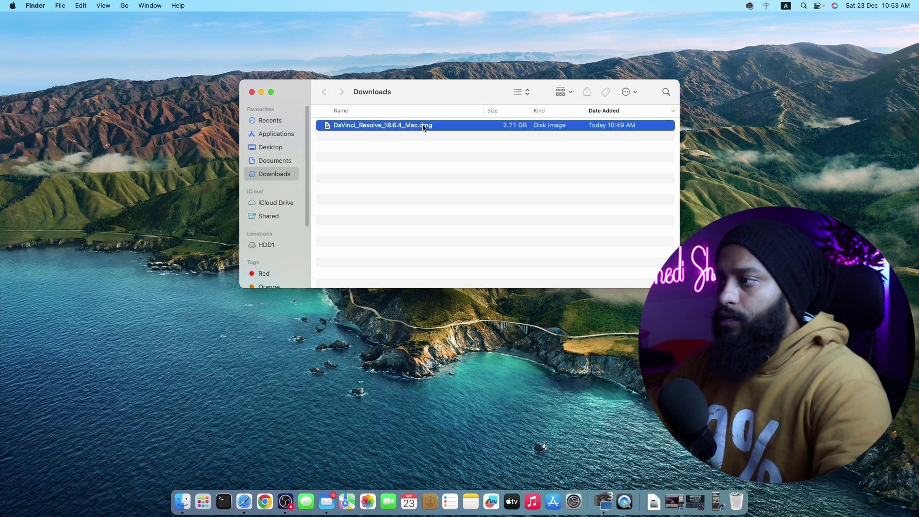
left_click_drag(491, 96, 575, 114)
Close Downloads, centre the installer window, and launch Install Resolve 18.6.4.
left_click(350, 125)
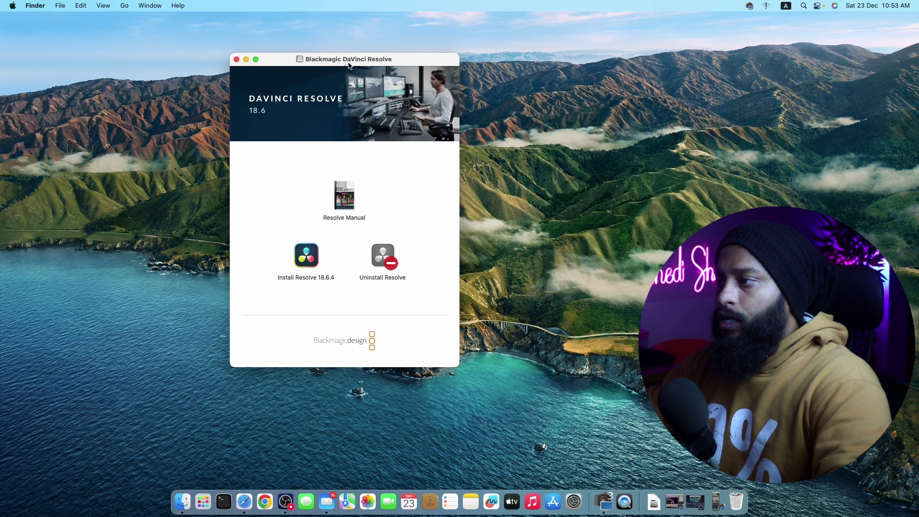
left_click_drag(346, 61, 491, 82)
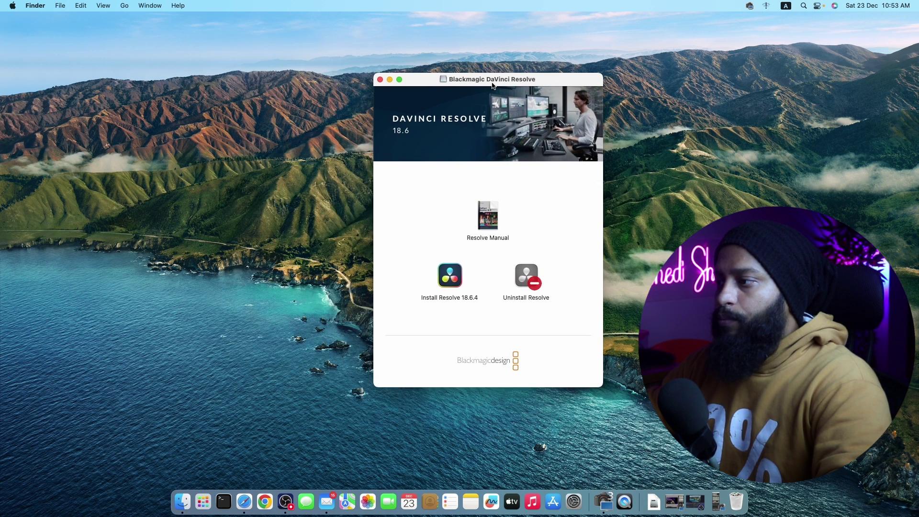
left_click(450, 278)
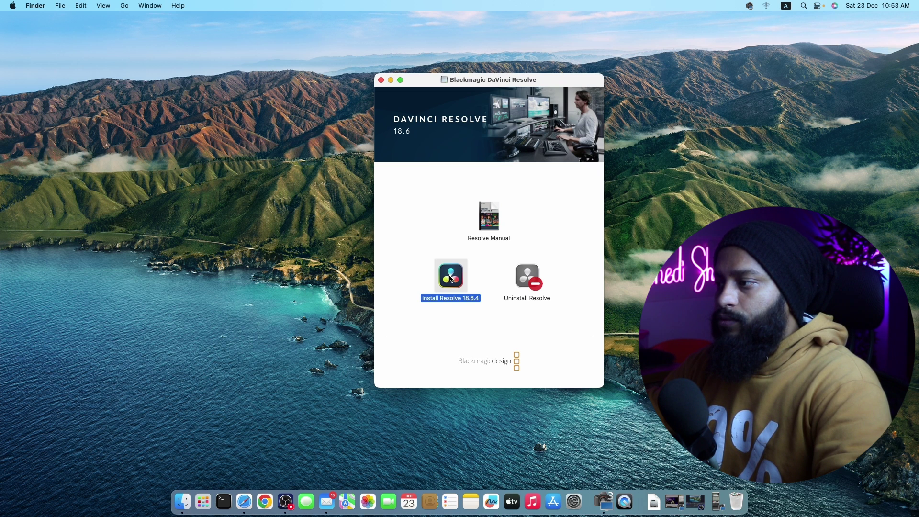
double_click(450, 278)
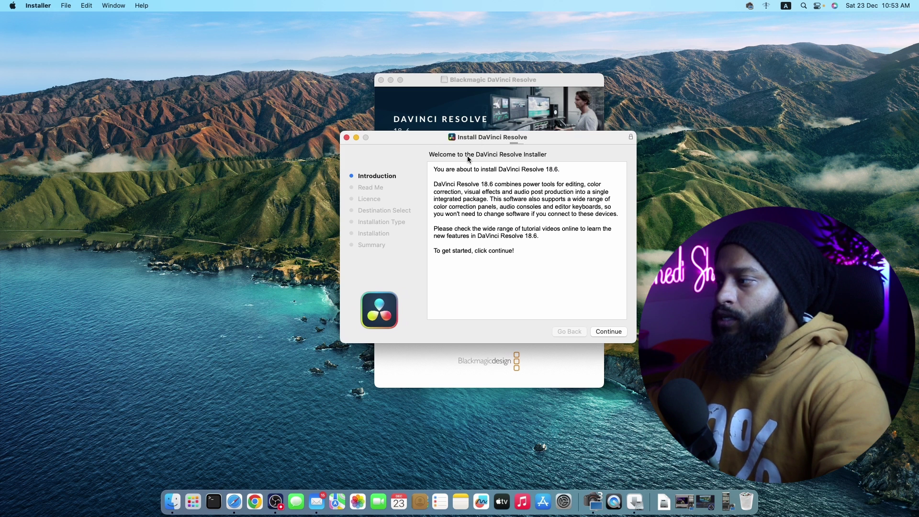
Advance past Introduction and Read Me, agree to the licence, and begin the standard MacOS install.
left_click(605, 331)
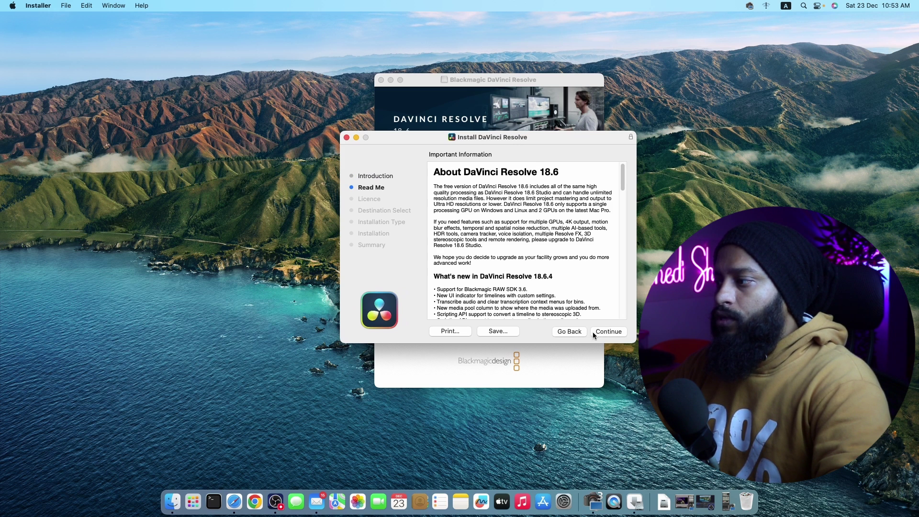
left_click(601, 334)
left_click(601, 334)
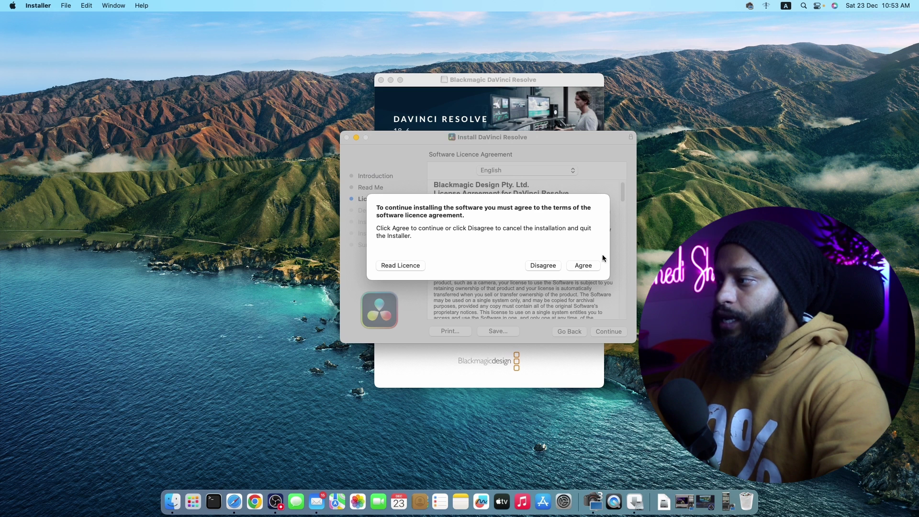
left_click(582, 266)
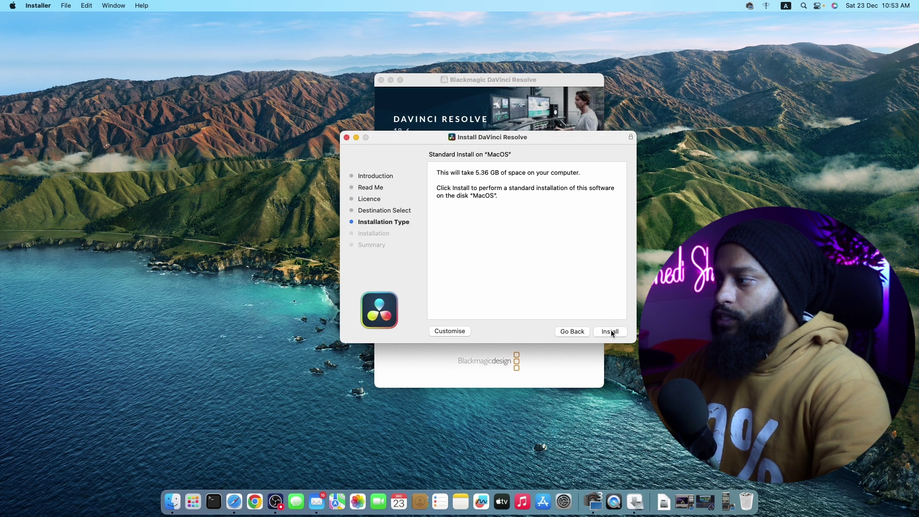
left_click(610, 332)
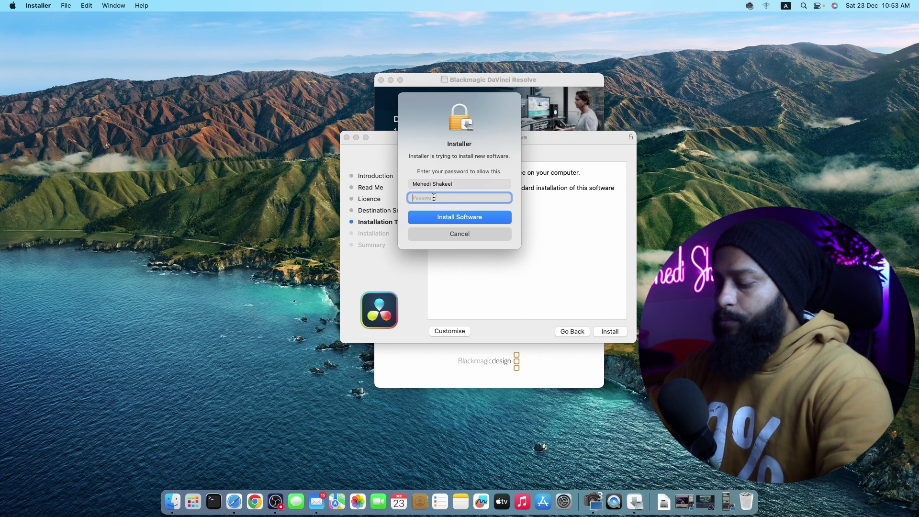
Enter the account password and authorise the DaVinci Resolve installation.
type("••")
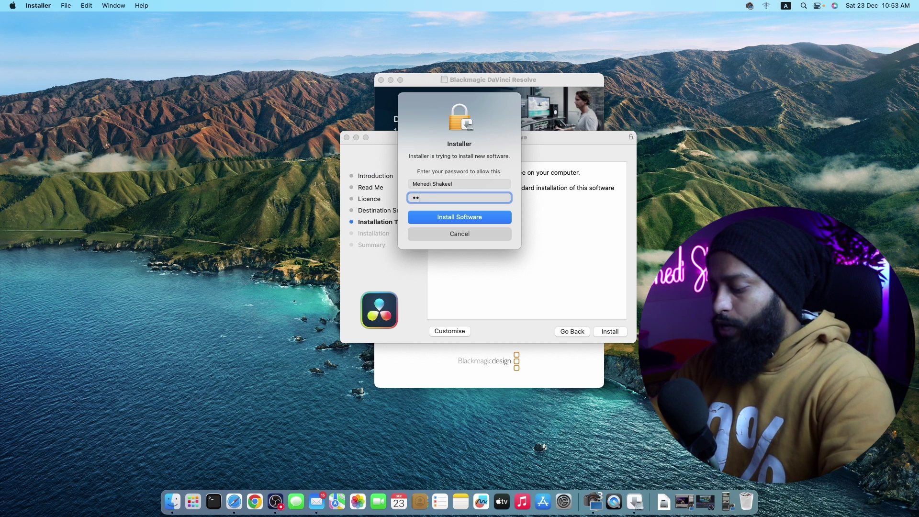
type("•••••")
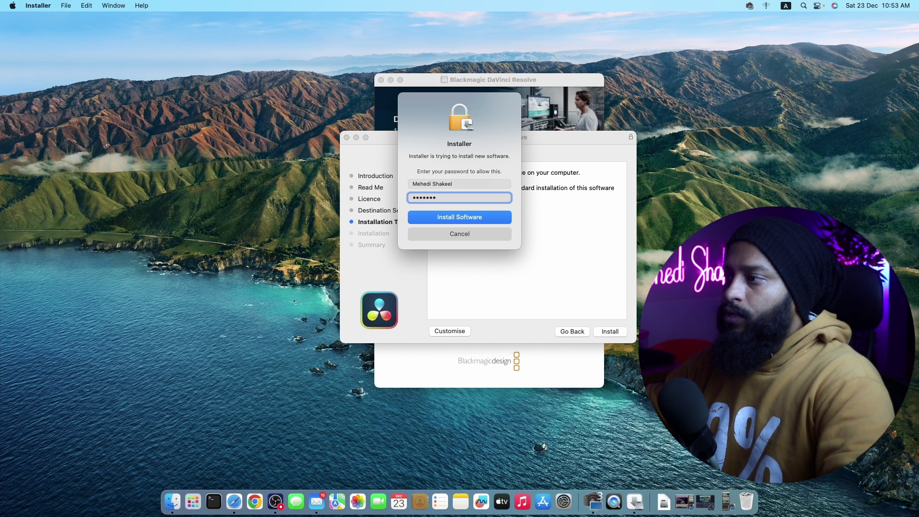
left_click(483, 217)
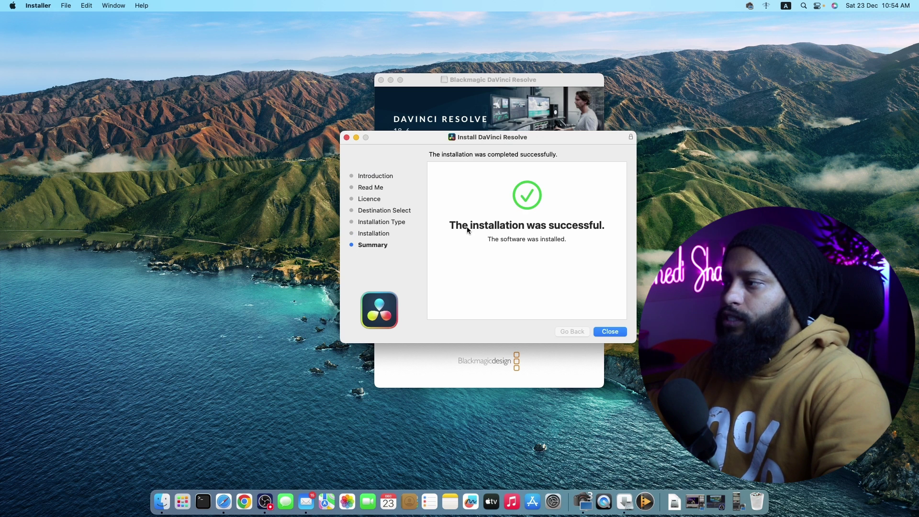
Close the finished installer, keep its package, and shut the disk image window.
left_click(614, 332)
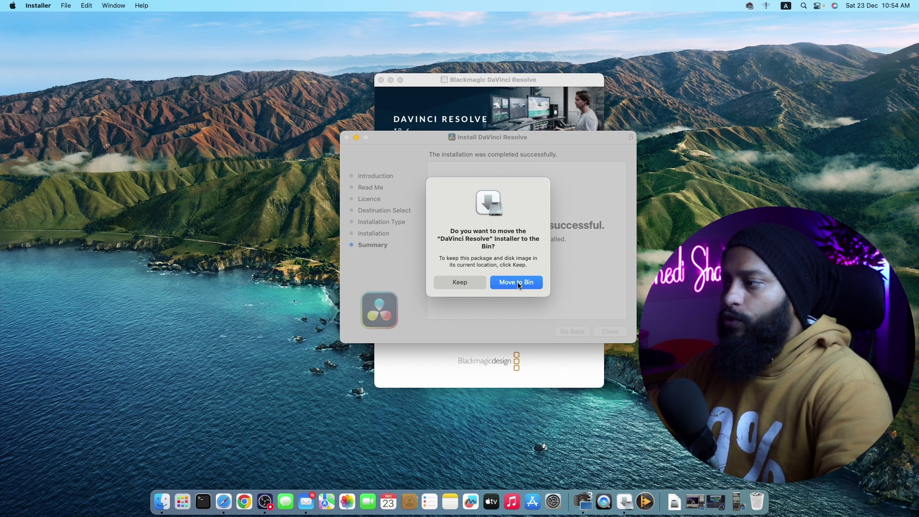
left_click(461, 282)
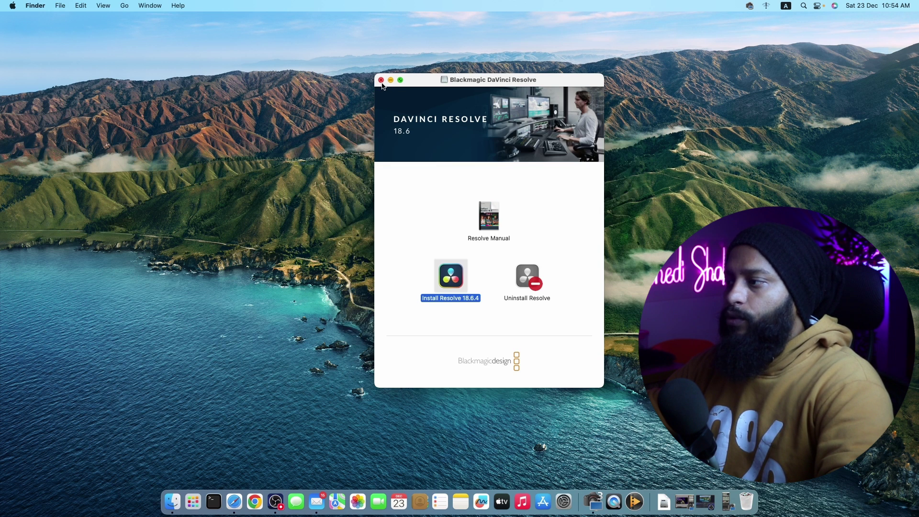
left_click(381, 80)
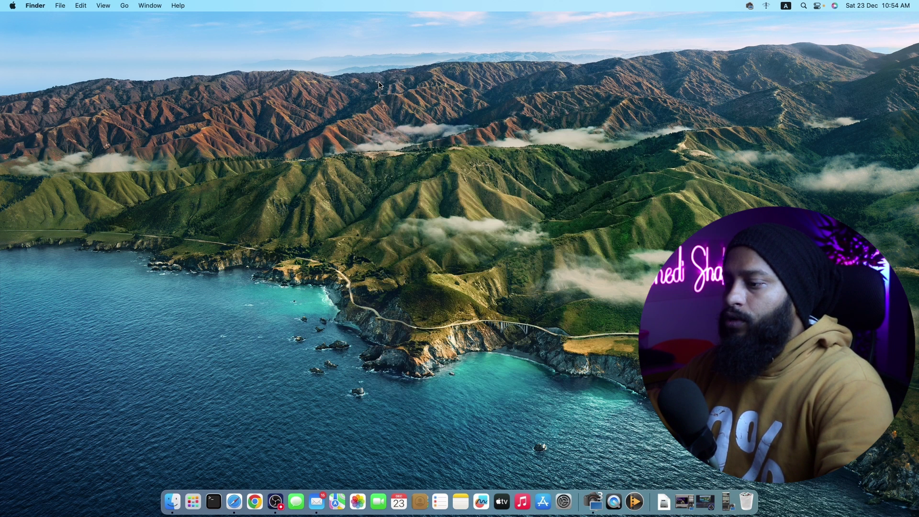
Search Launchpad for 're' and launch DaVinci Resolve.
left_click(193, 501)
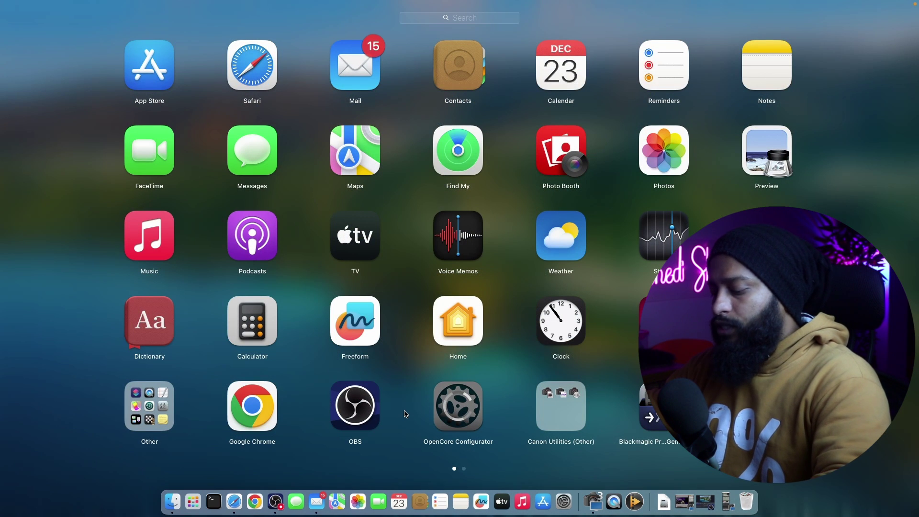
type("re")
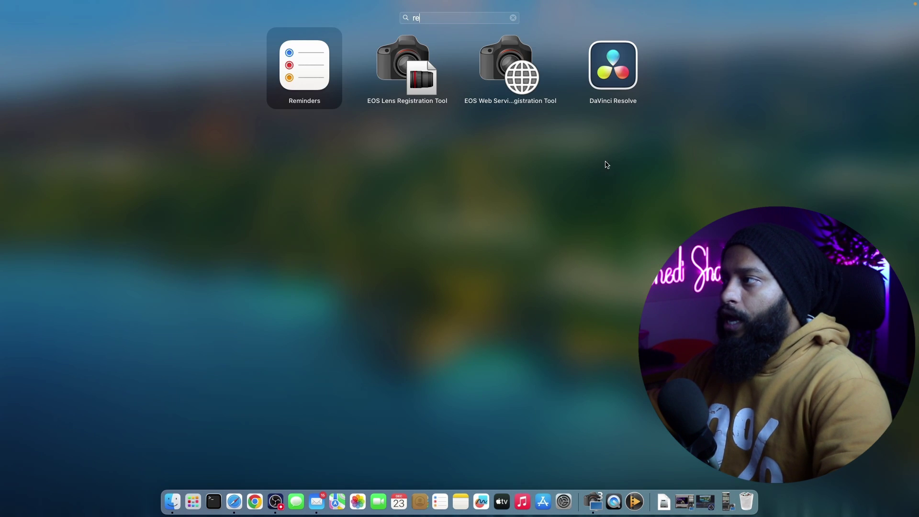
left_click(618, 68)
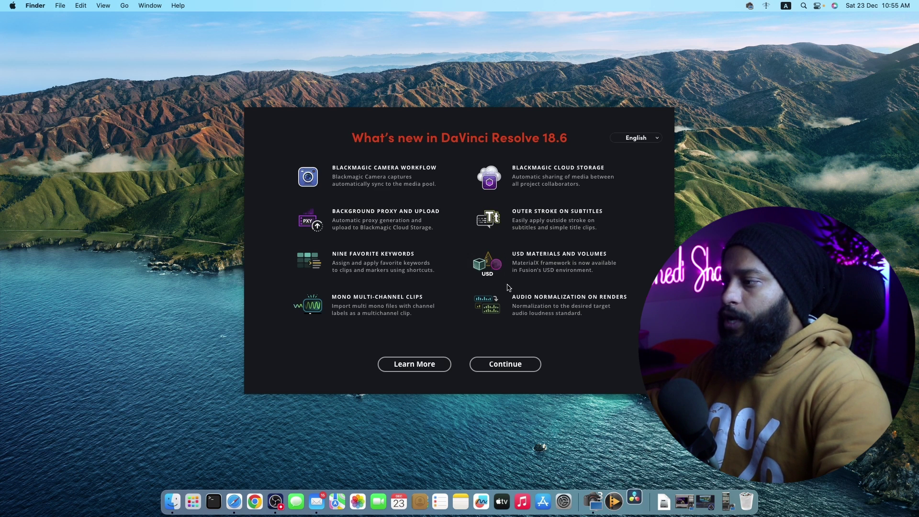
Dismiss the What's new screen and skip setup to load an empty Untitled Project.
left_click(505, 365)
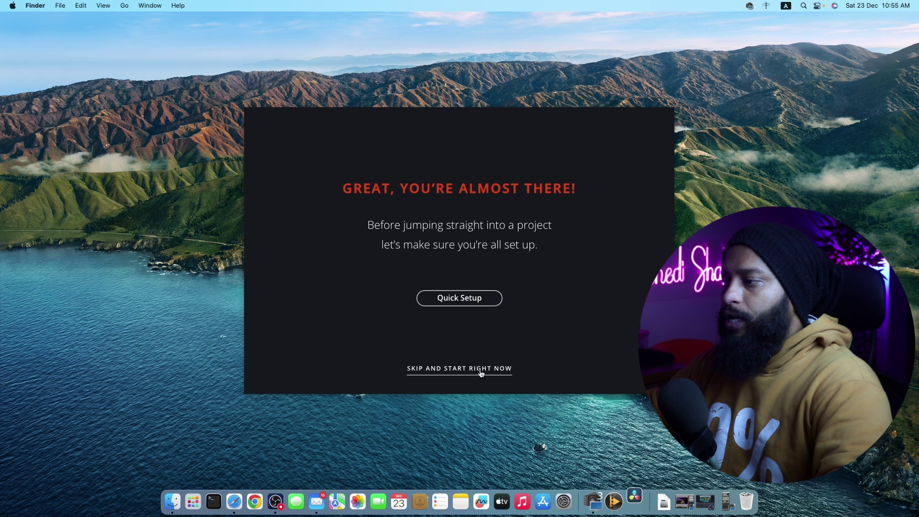
left_click(497, 371)
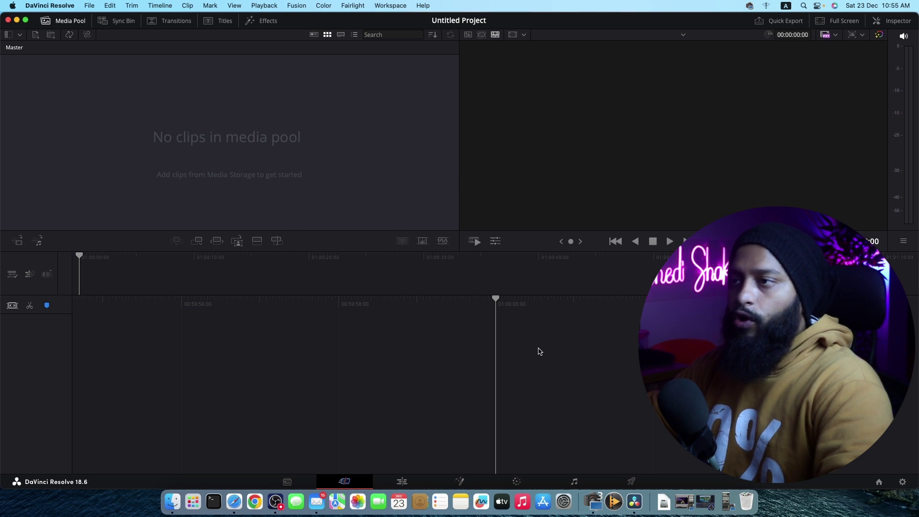
Open the DaVinci Resolve application menu in the menu bar.
left_click(53, 6)
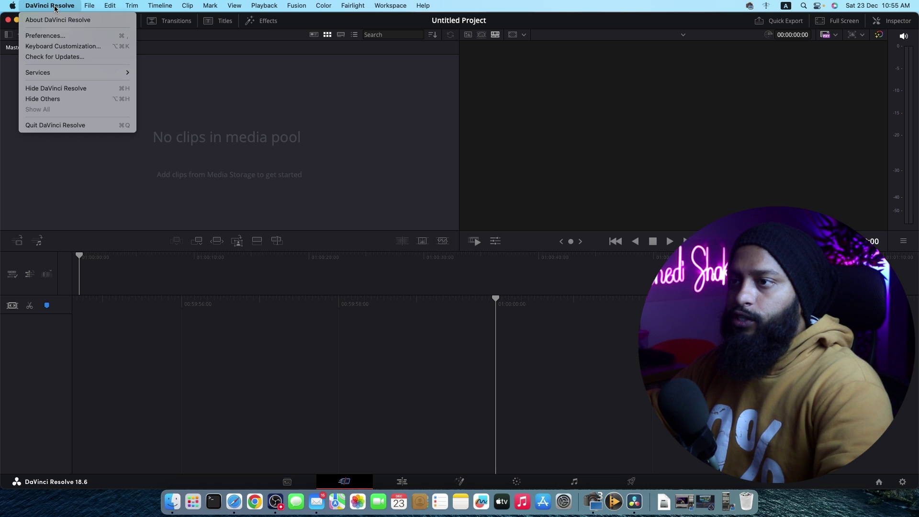
Open Preferences, review Memory and GPU listing the AMD Radeon RX 5600 XT, then close Preferences.
left_click(45, 36)
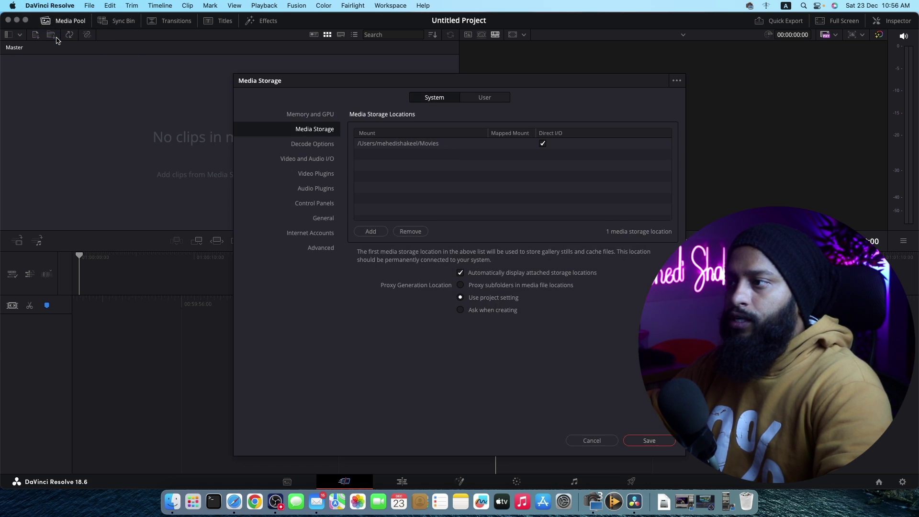
left_click(295, 117)
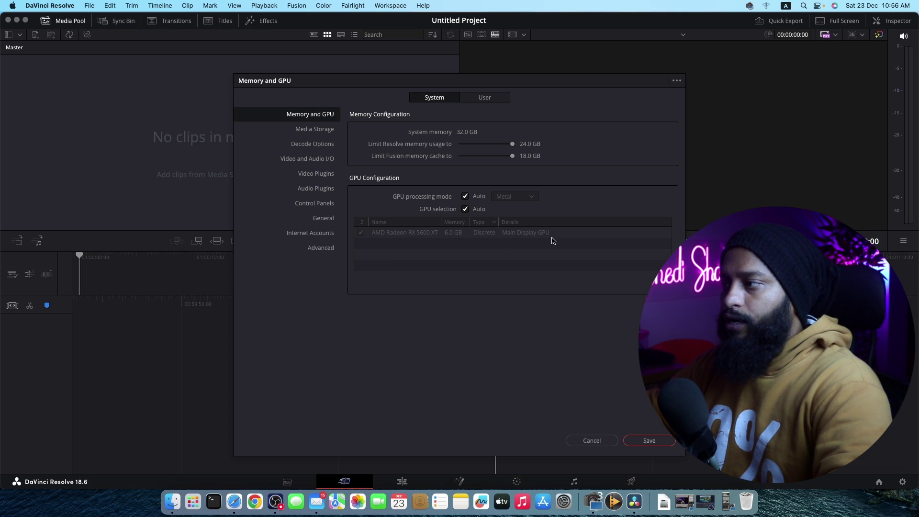
key("Escape")
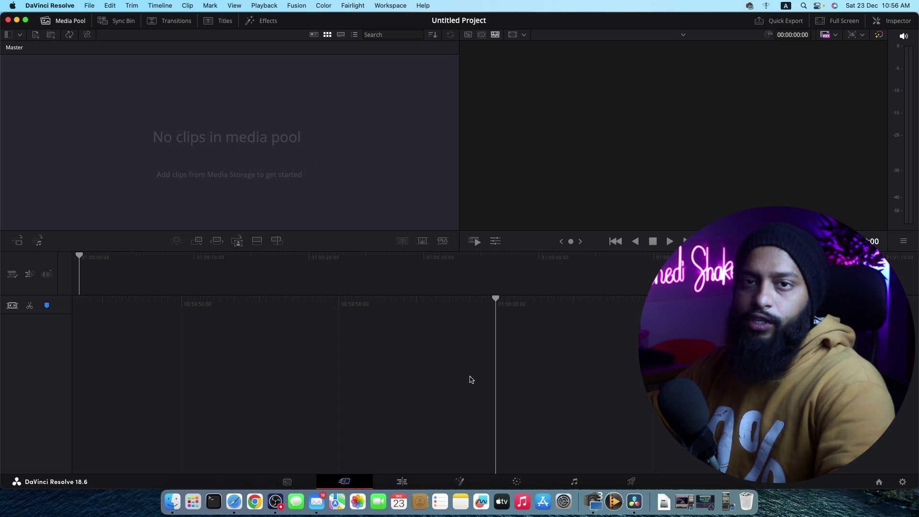